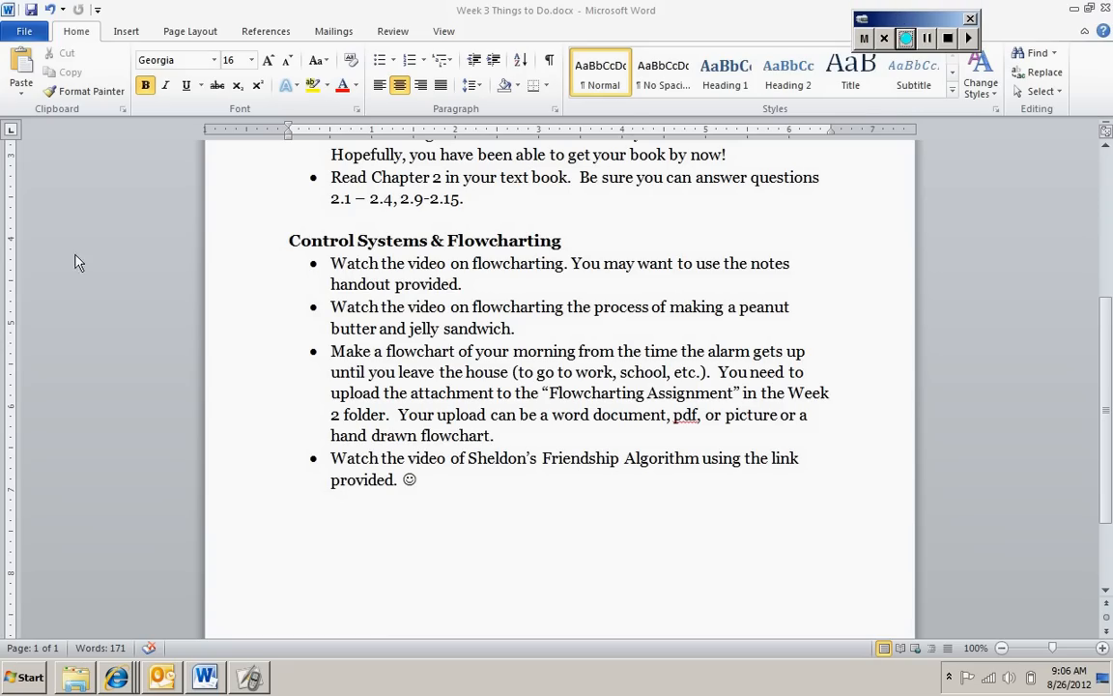
# Step: Create a new blank document
pyautogui.click(27, 32)
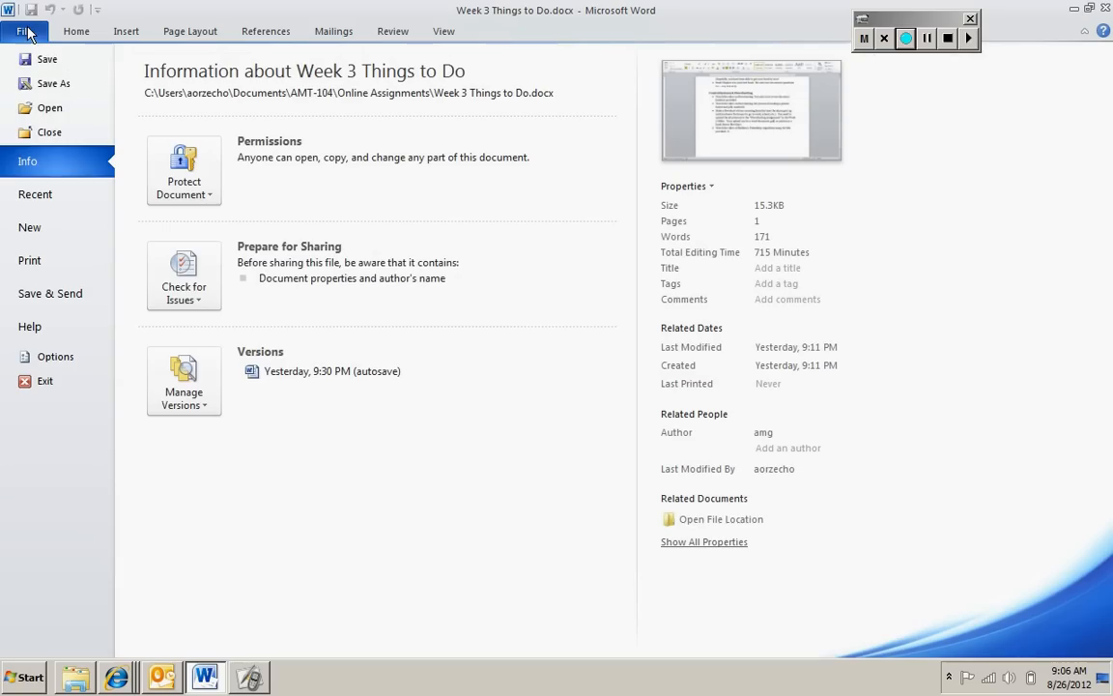
pyautogui.click(65, 227)
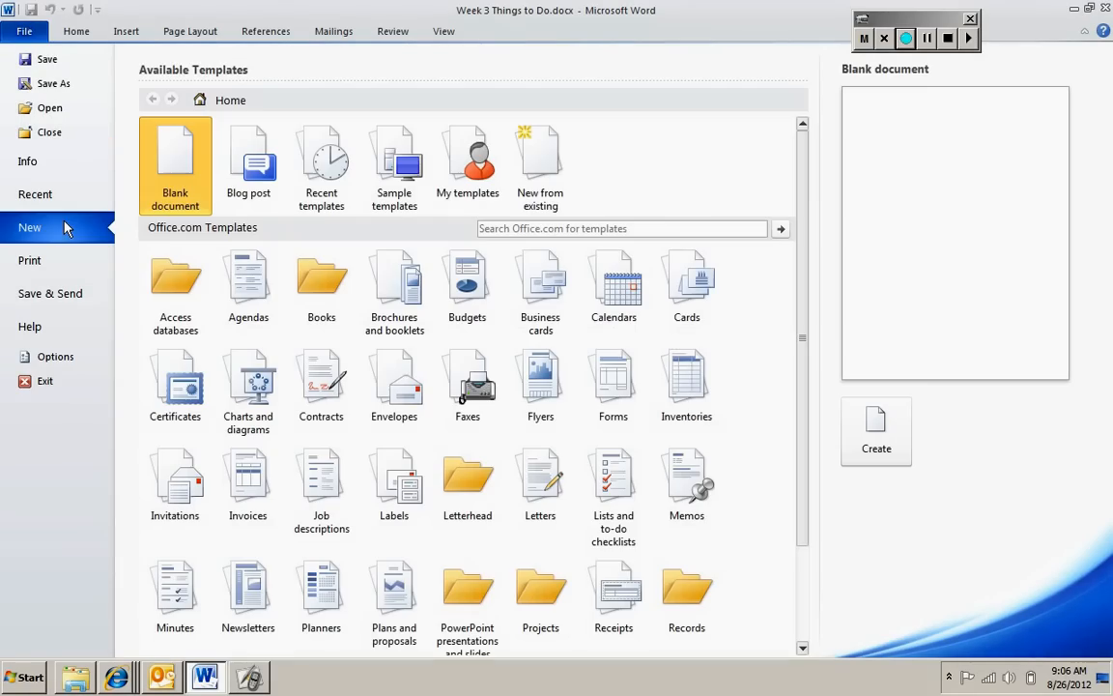
pyautogui.doubleClick(177, 168)
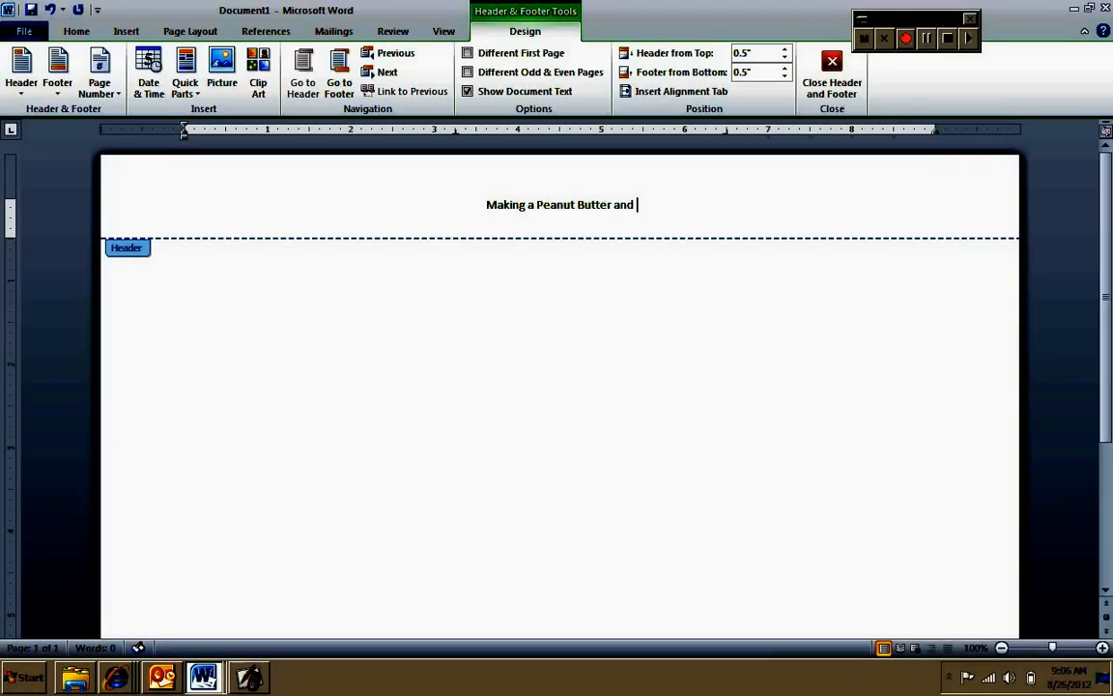
# Step: Complete the header title as "Making a Peanut Butter and Jelly Sandwich", format it in 18 pt bold and return to the document body
pyautogui.write('Jelly')
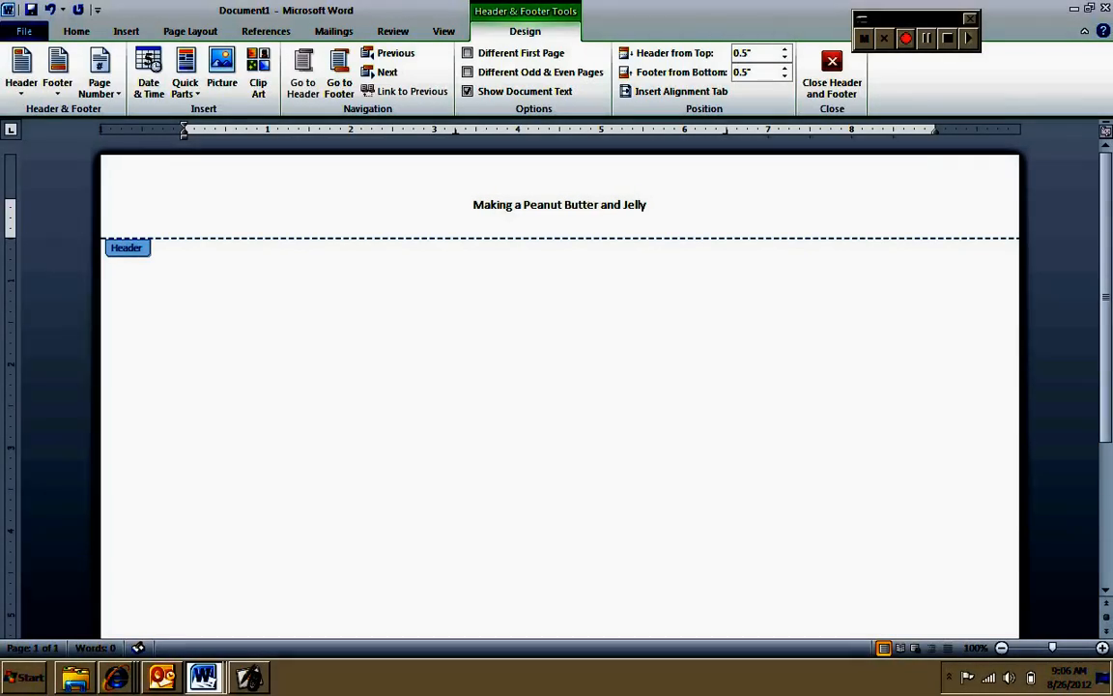
pyautogui.write(' Sandwich')
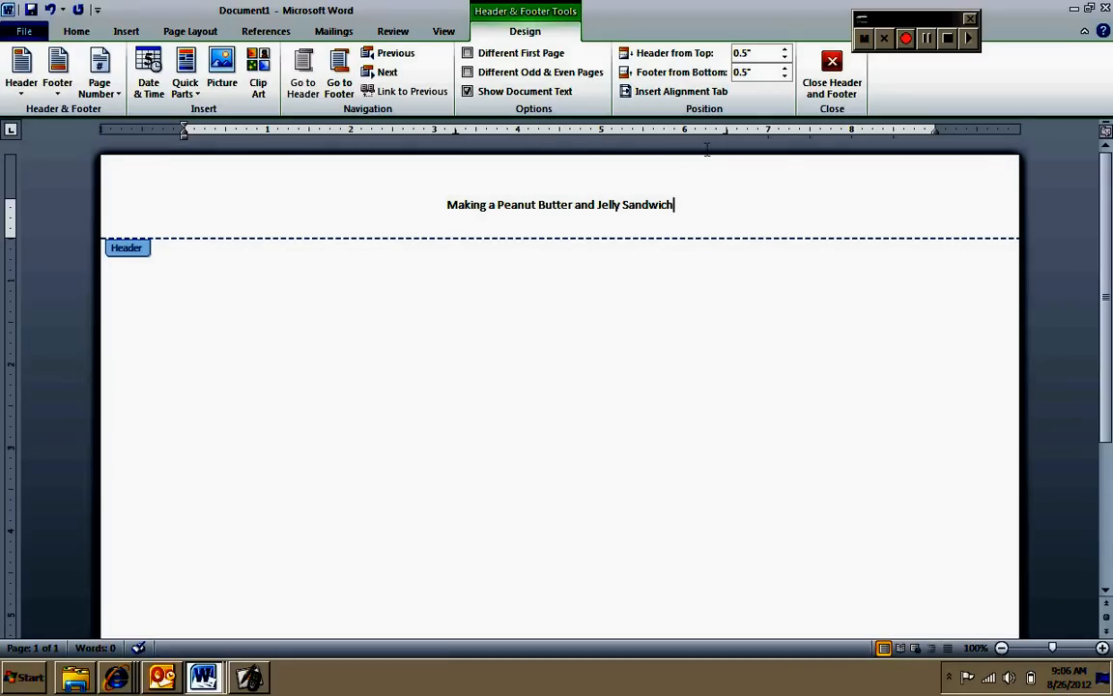
pyautogui.moveTo(673, 207); pyautogui.dragTo(449, 204)
pyautogui.click(76, 31)
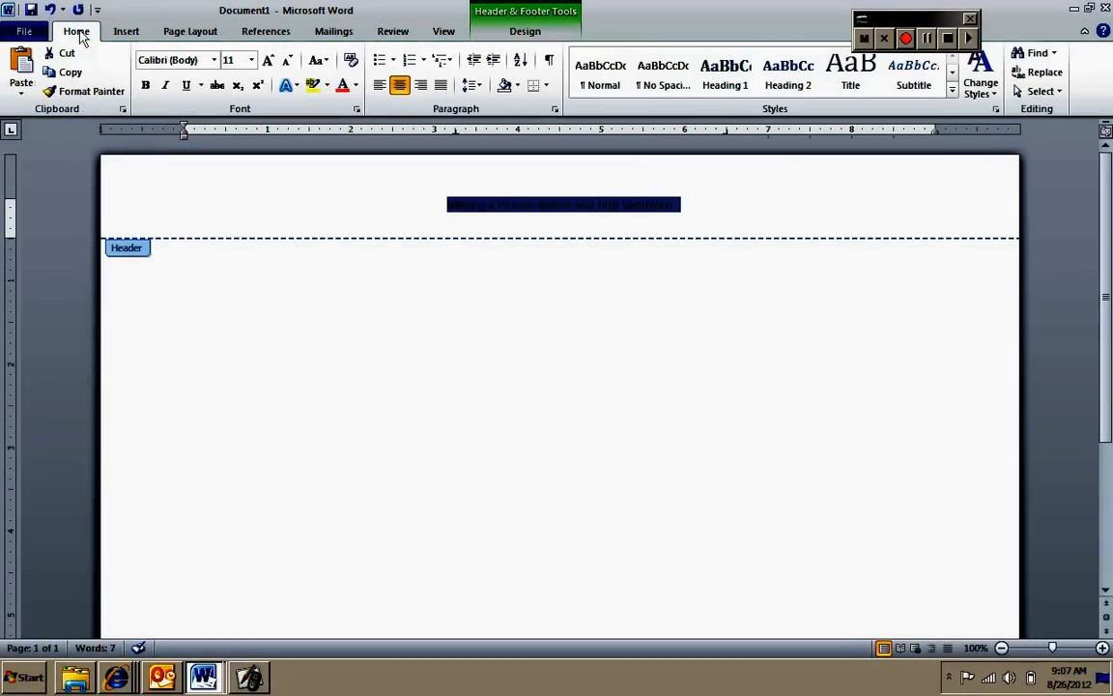
pyautogui.click(269, 61)
pyautogui.click(269, 60)
pyautogui.click(268, 61)
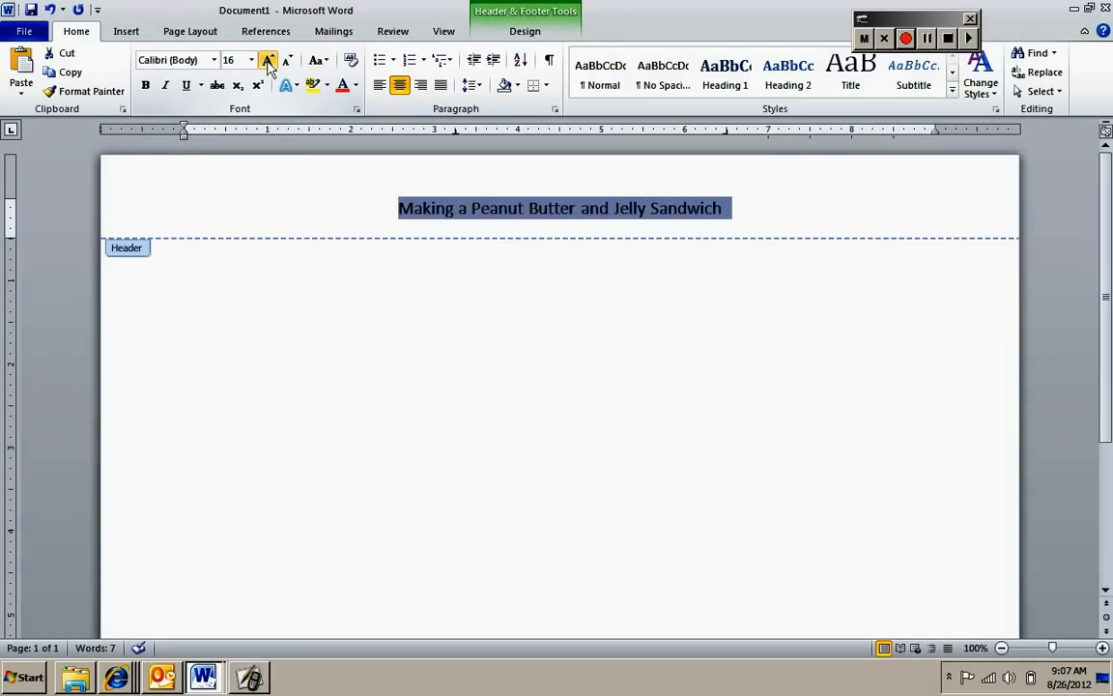
pyautogui.click(269, 60)
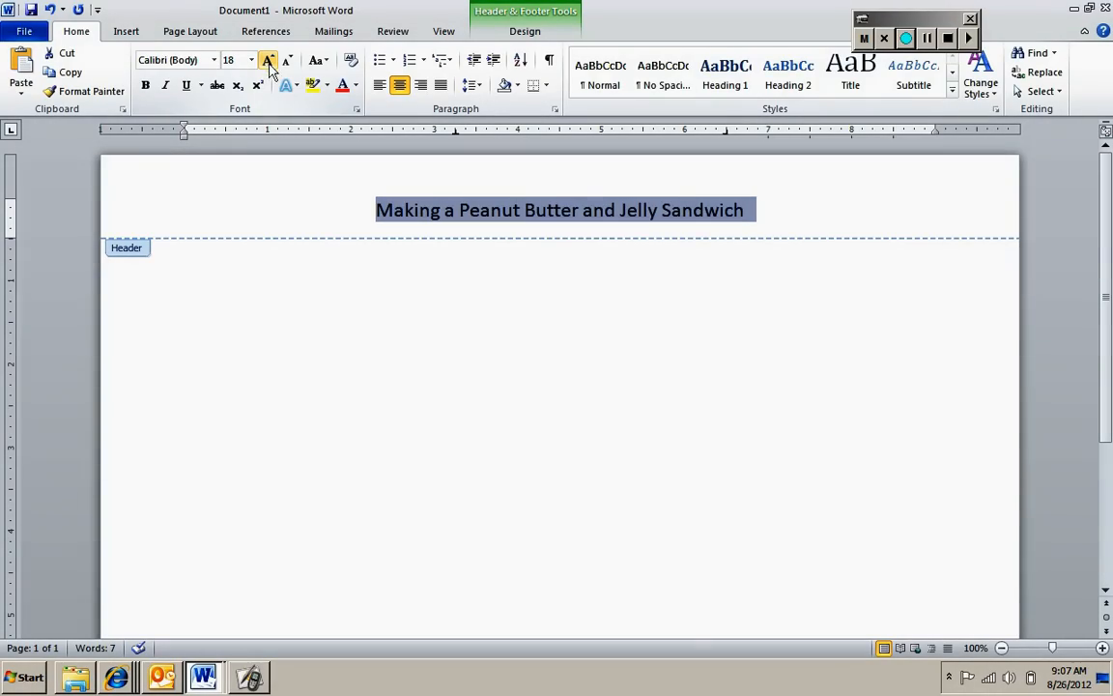
pyautogui.click(146, 85)
pyautogui.doubleClick(278, 300)
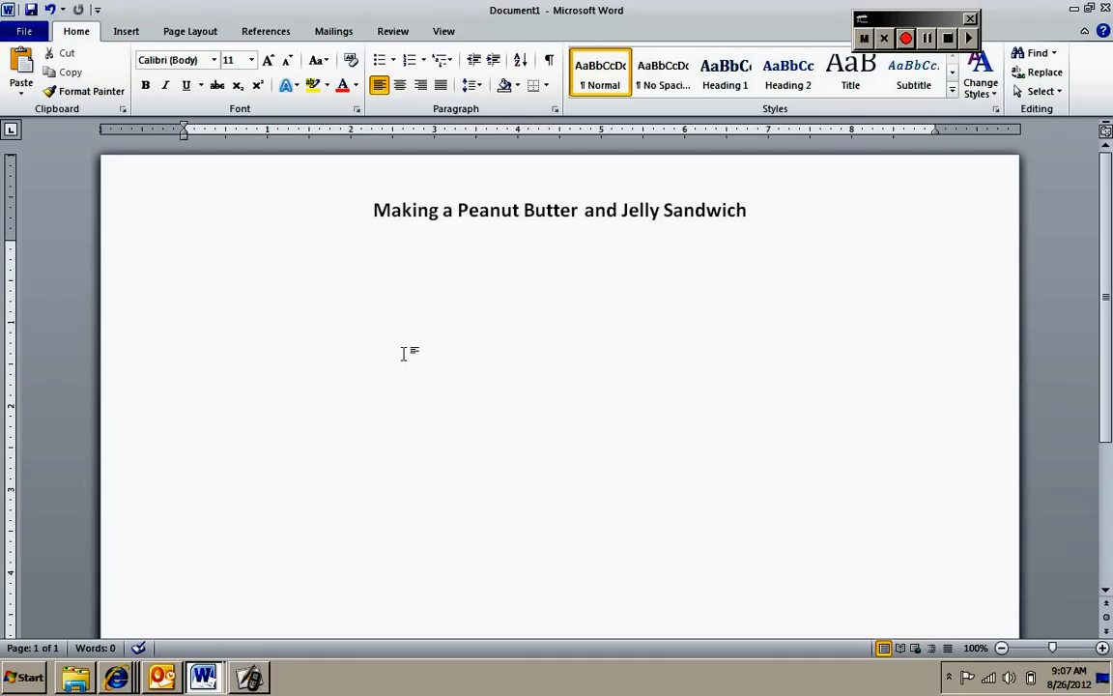
# Step: Draw a flowchart terminator shape about 0.69" high and 1.69" wide at the upper left of the page, below the header title
pyautogui.click(126, 32)
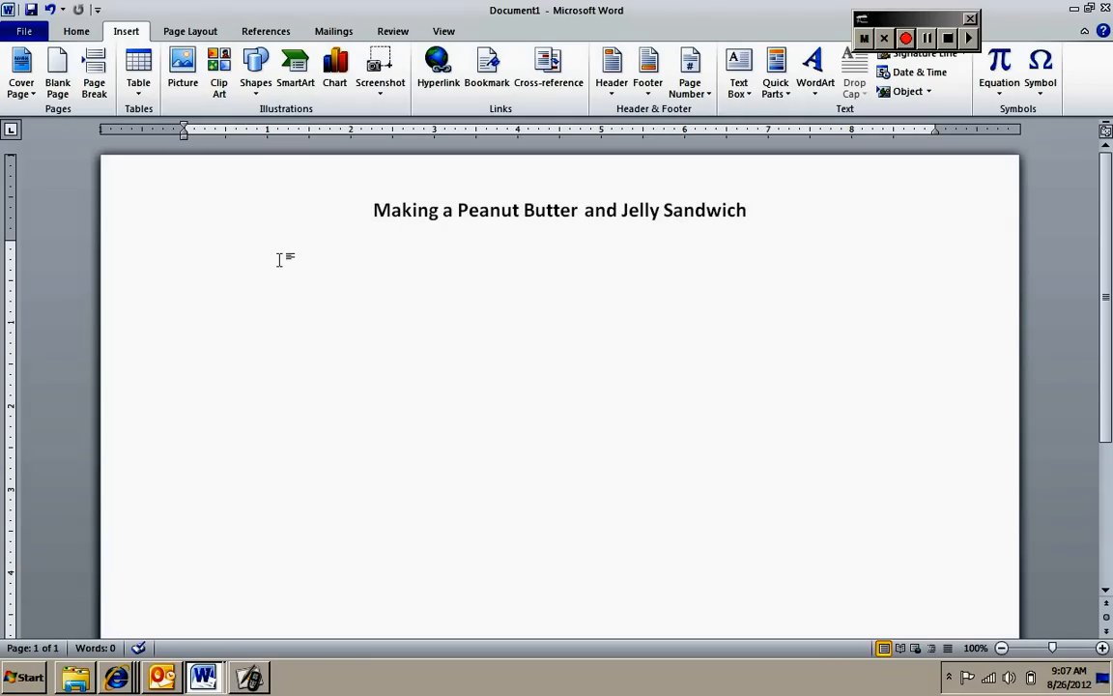
pyautogui.click(263, 83)
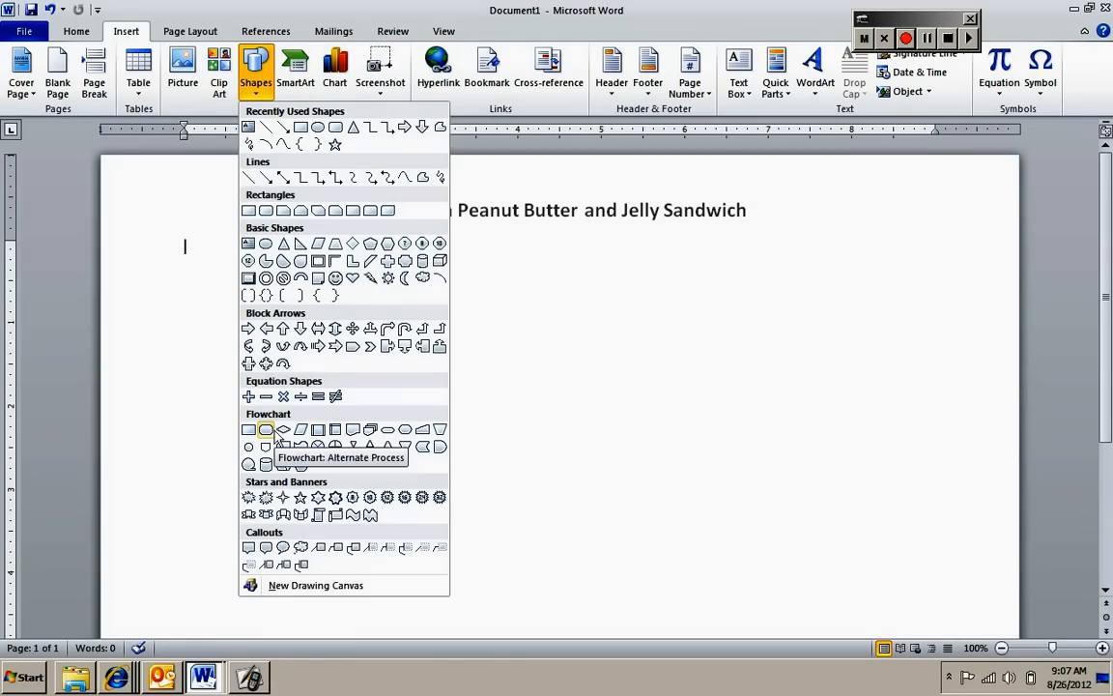
pyautogui.click(389, 430)
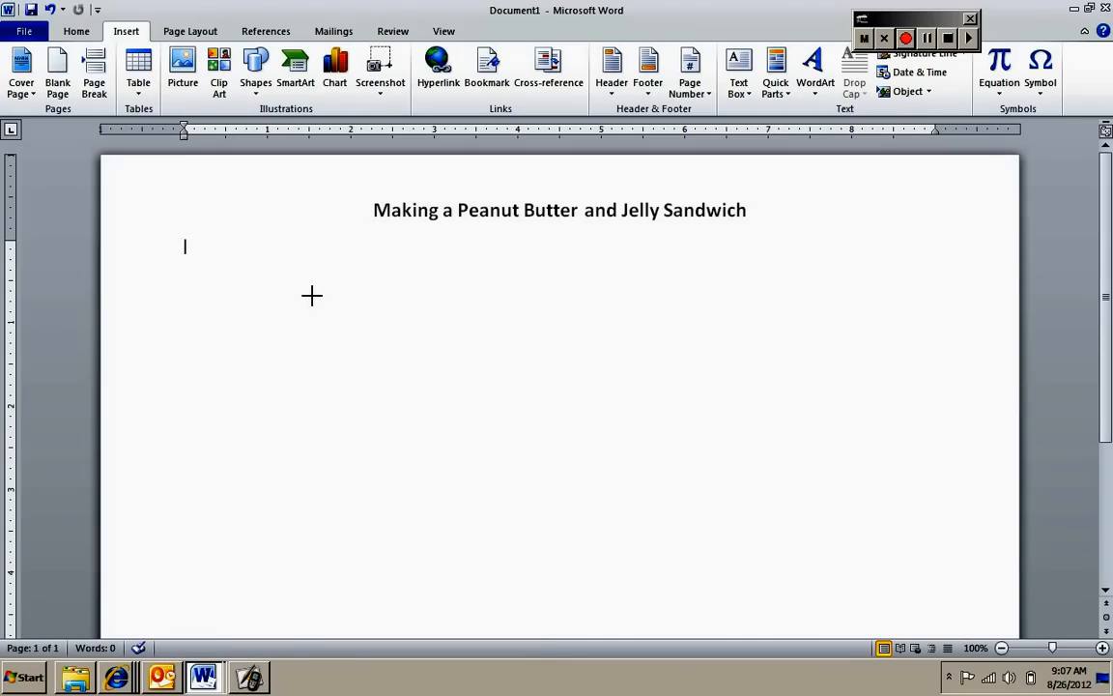
pyautogui.moveTo(311, 295); pyautogui.dragTo(171, 238)
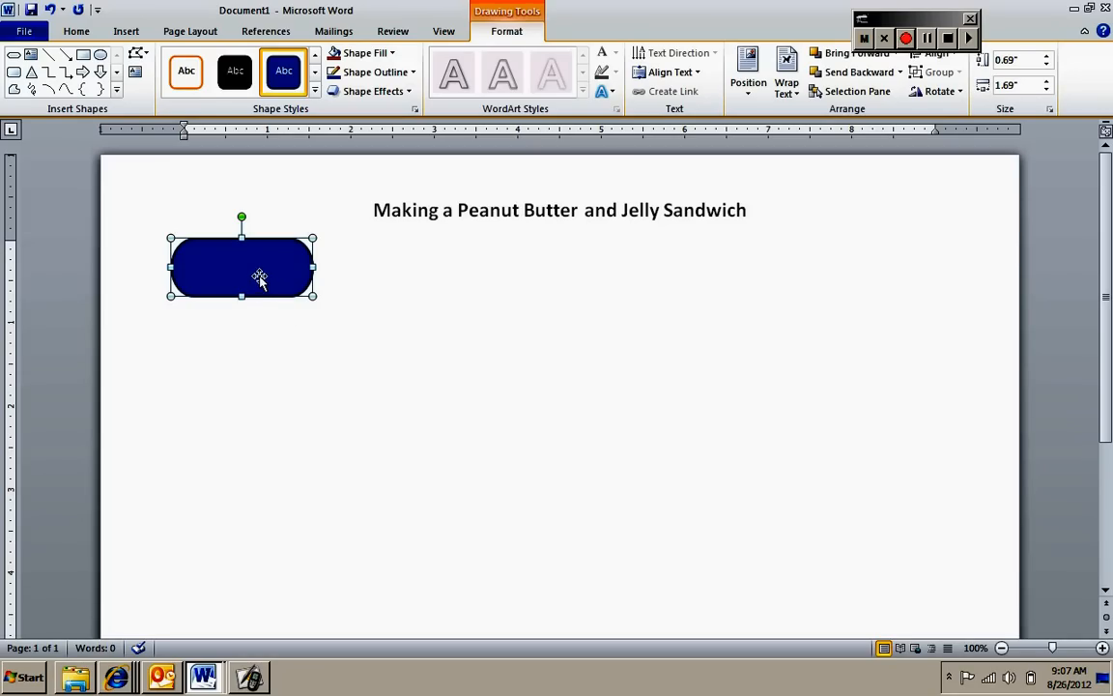
# Step: Add the text "Start" inside the terminator shape
pyautogui.rightClick(263, 279)
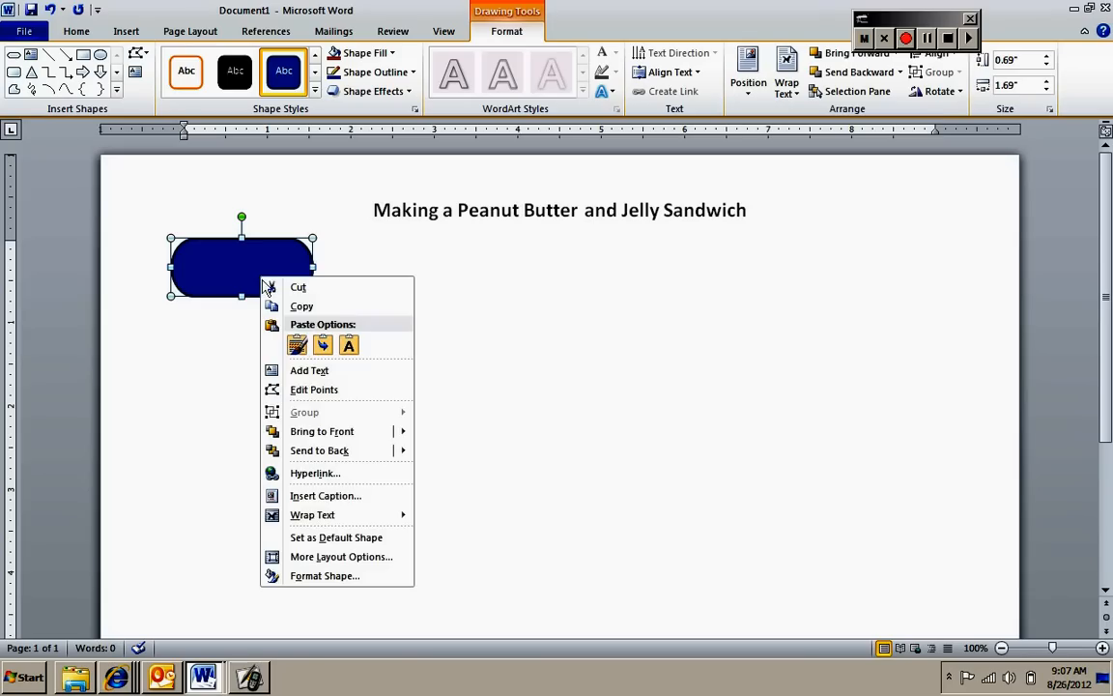
pyautogui.click(280, 370)
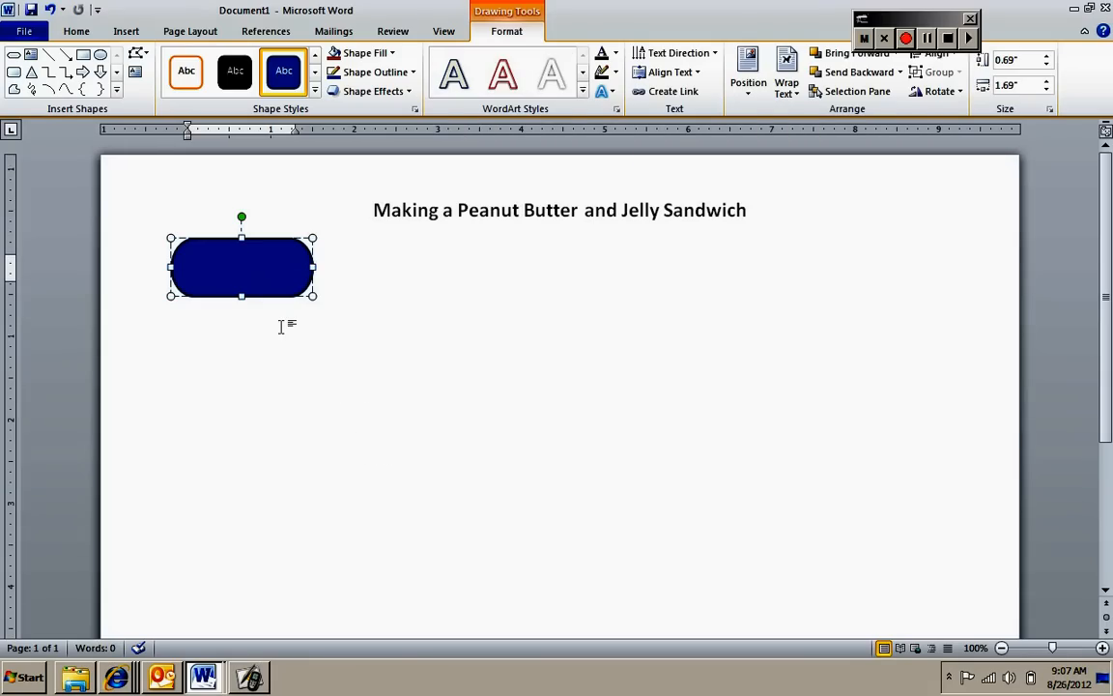
pyautogui.write('Start')
pyautogui.click(289, 333)
# Step: Shrink the Start shape to about 0.44" high and 1.27" wide and move it closer to the page's left edge
pyautogui.click(288, 295)
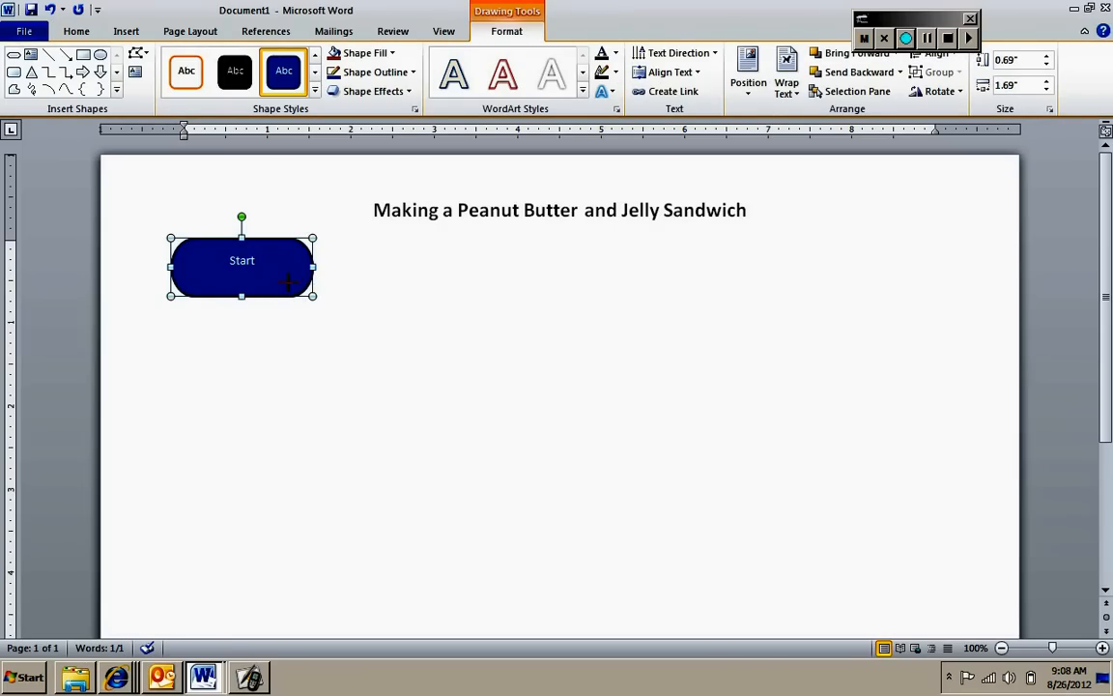
pyautogui.moveTo(312, 295); pyautogui.dragTo(290, 282)
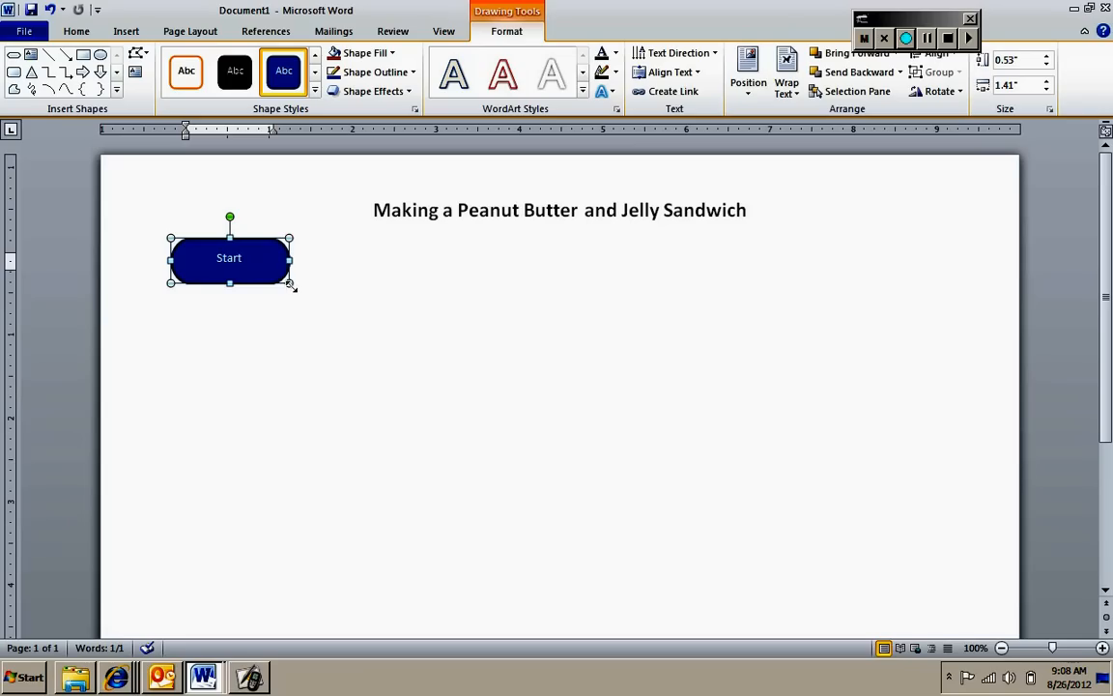
pyautogui.click(275, 339)
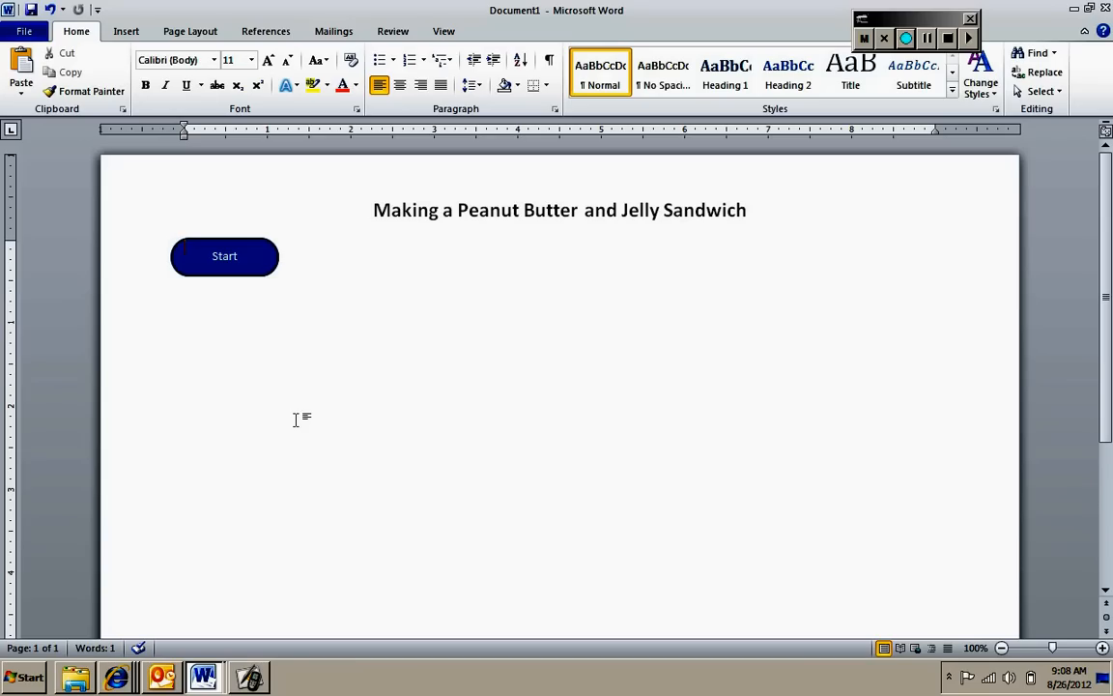
pyautogui.click(257, 275)
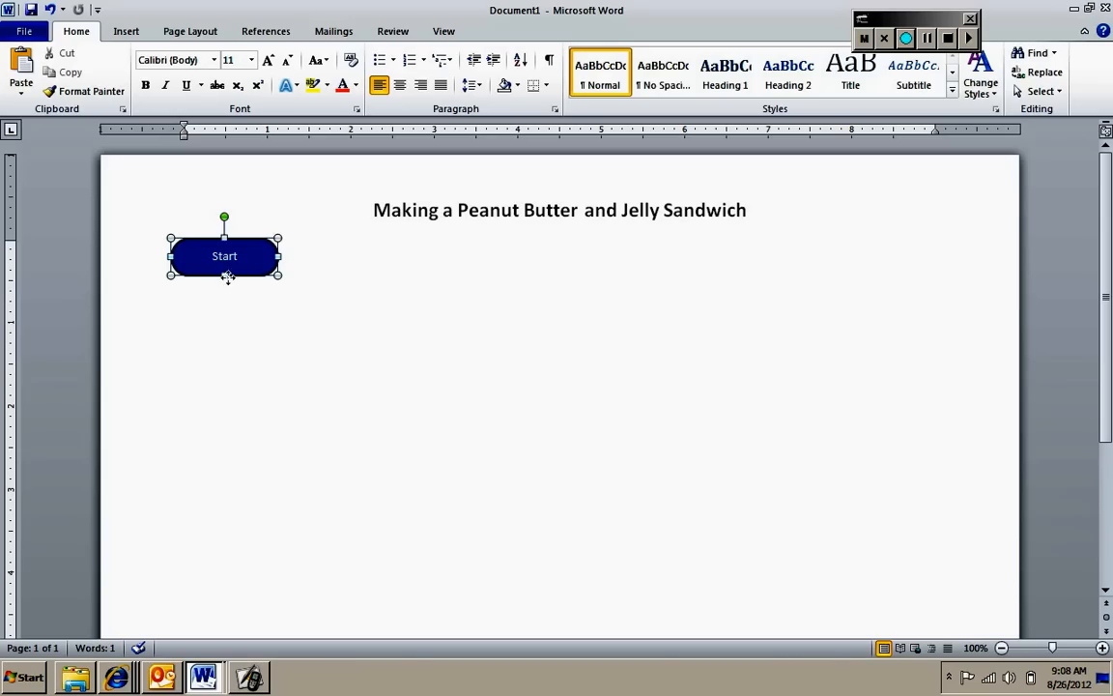
pyautogui.moveTo(219, 277); pyautogui.dragTo(182, 278)
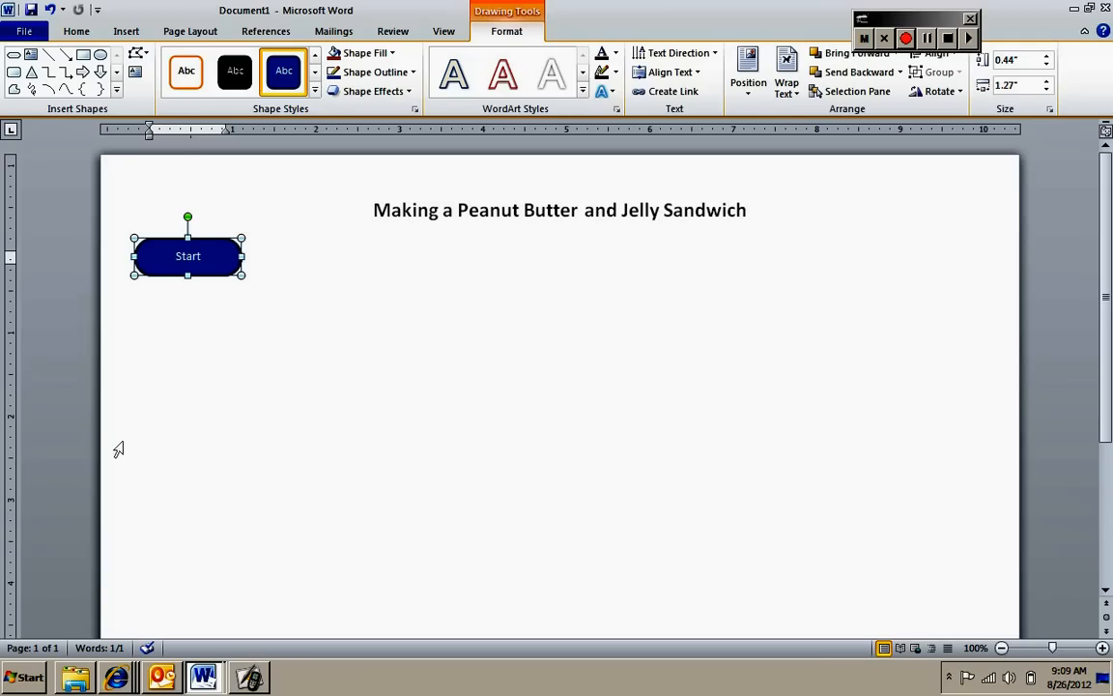
pyautogui.click(57, 391)
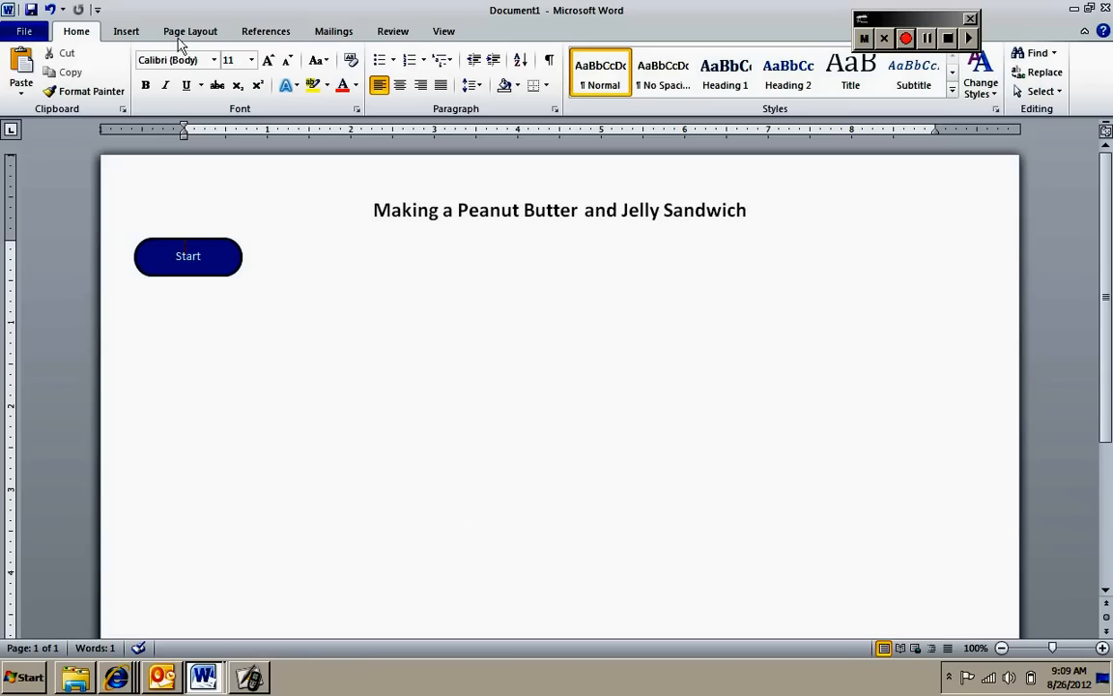
# Step: Draw a flowchart process rectangle beneath the Start shape and resize it to about 0.78" high and 1.52" wide
pyautogui.click(128, 31)
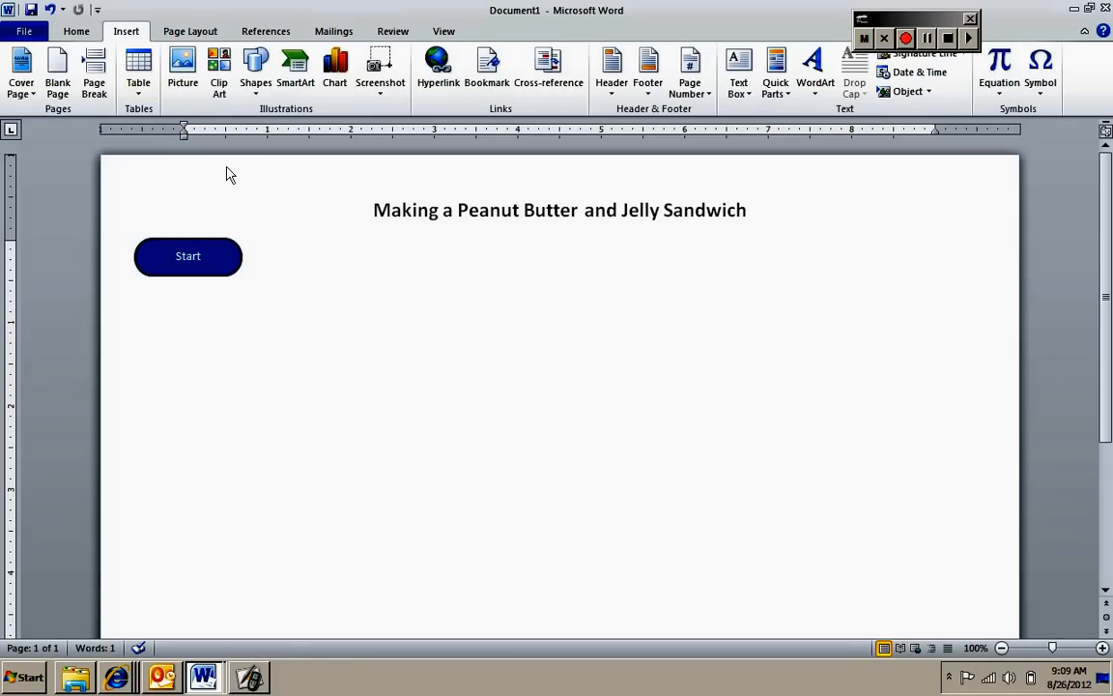
pyautogui.click(256, 85)
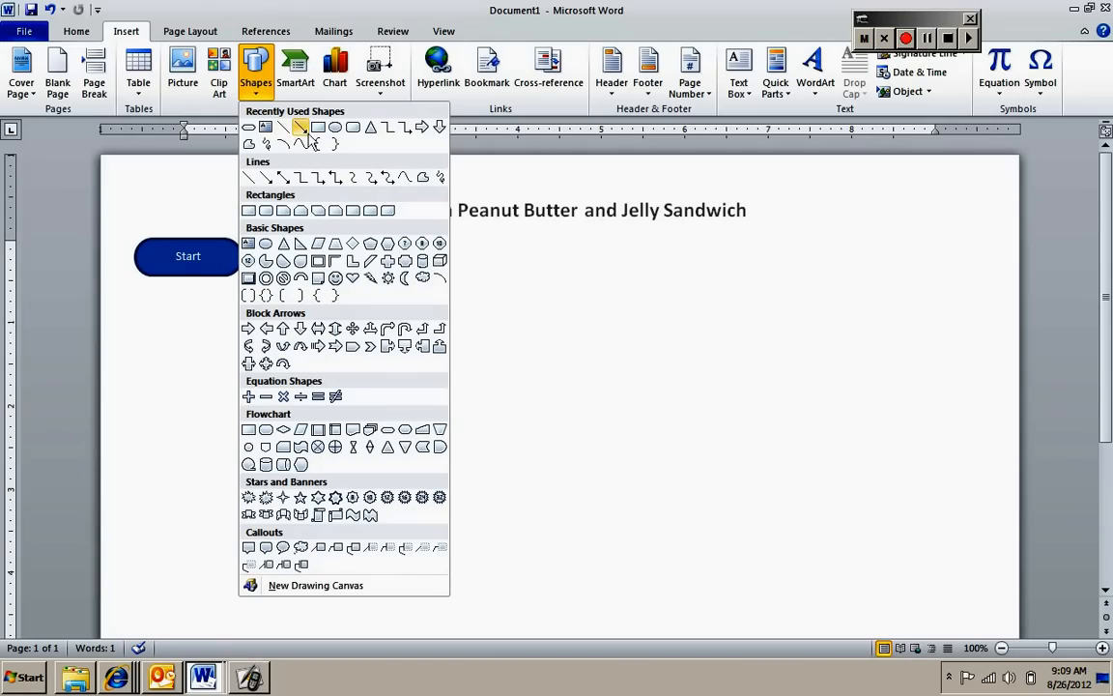
pyautogui.click(248, 429)
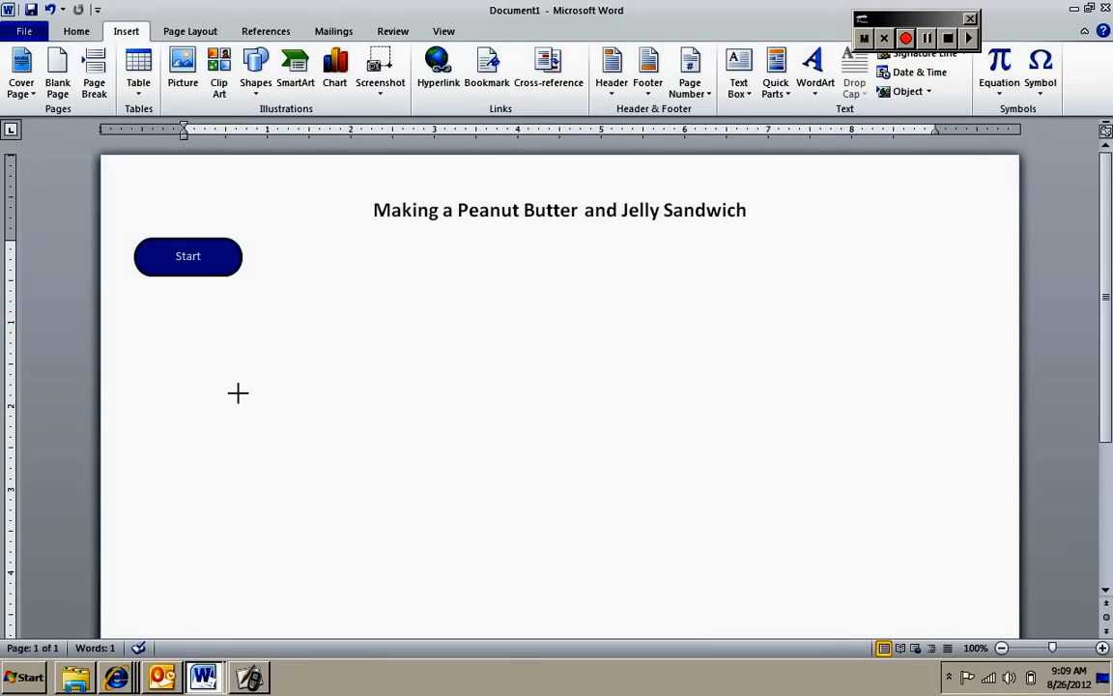
pyautogui.moveTo(140, 307); pyautogui.dragTo(241, 391)
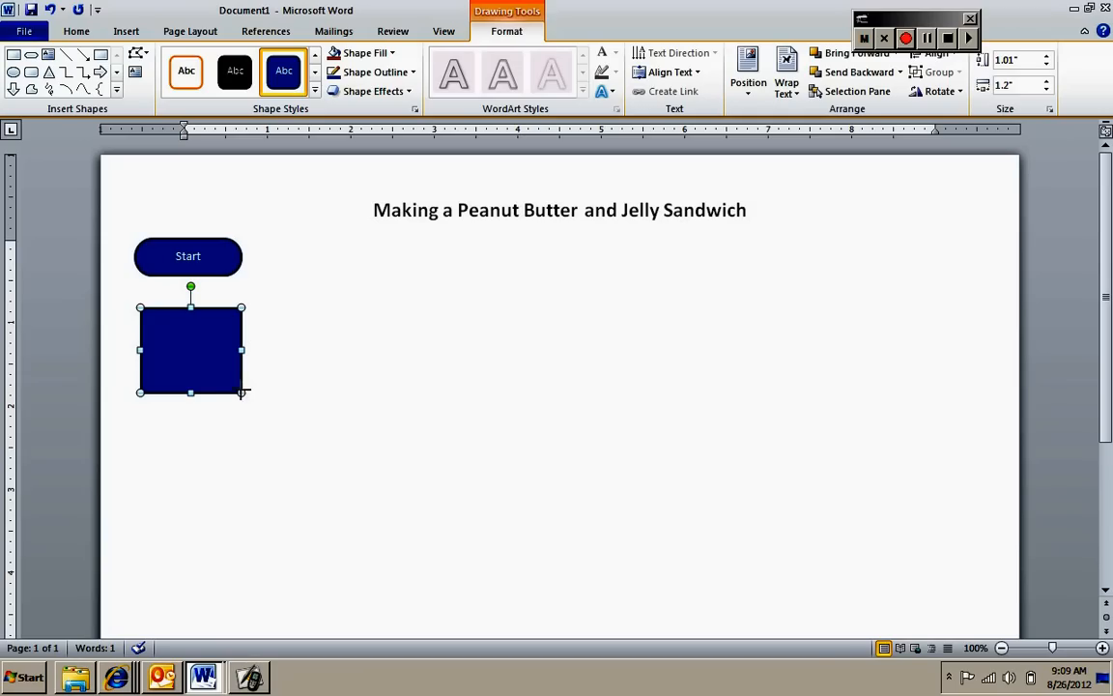
pyautogui.moveTo(241, 392); pyautogui.dragTo(270, 373)
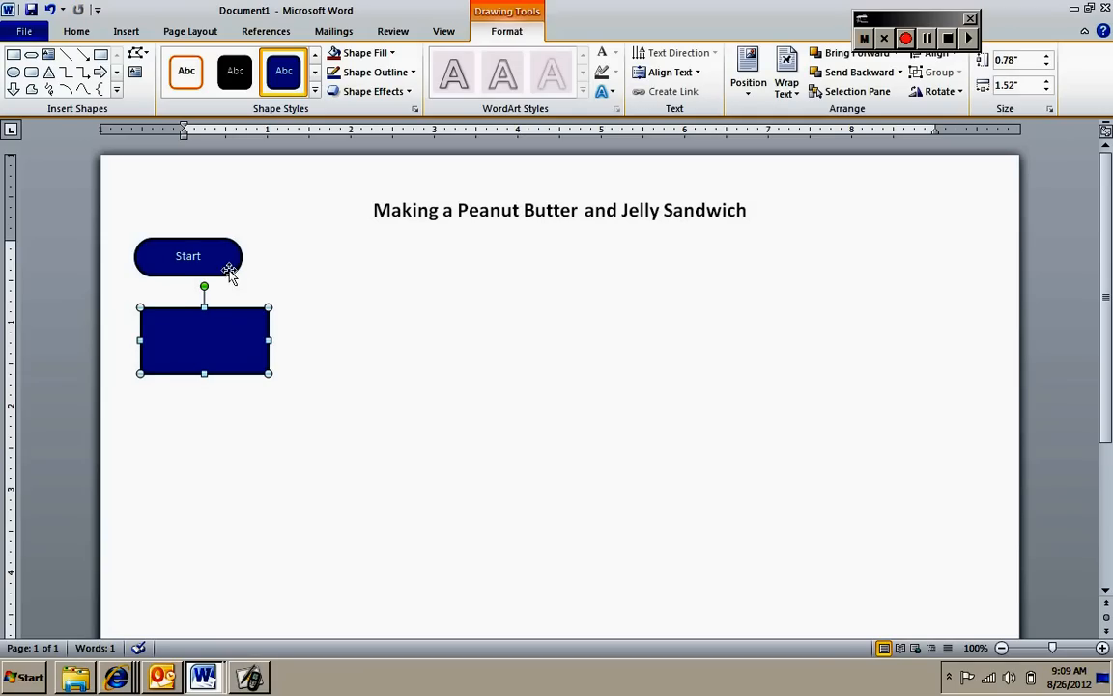
# Step: Move the Start shape slightly to the right so it sits roughly centered above the process rectangle
pyautogui.click(237, 270)
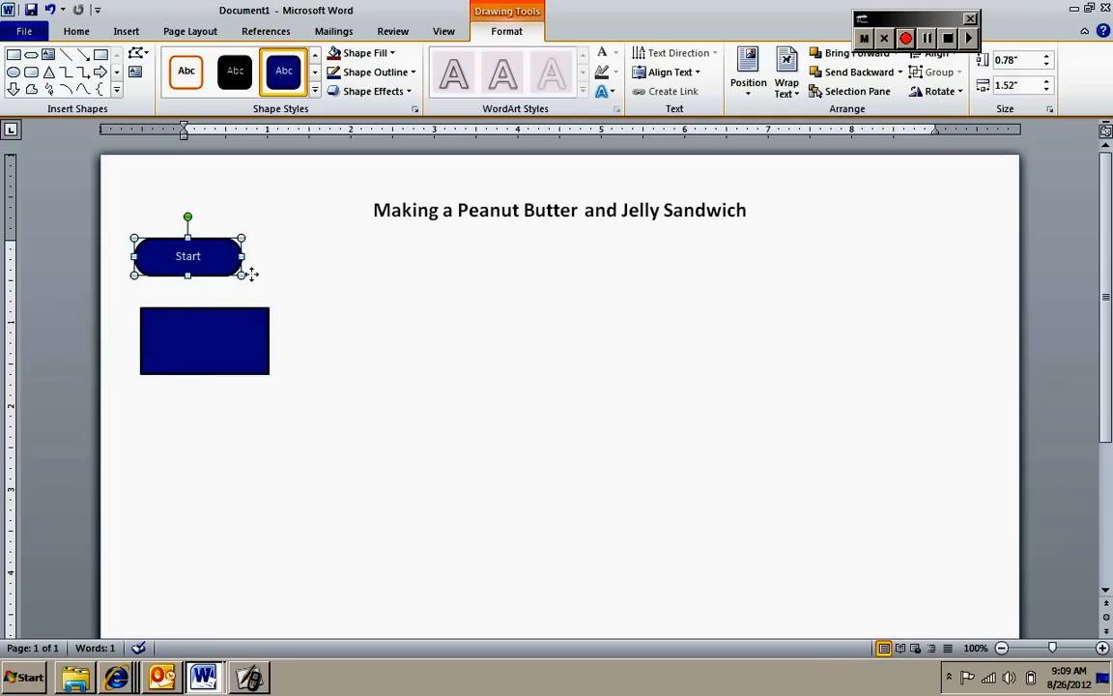
pyautogui.moveTo(248, 275); pyautogui.dragTo(242, 279)
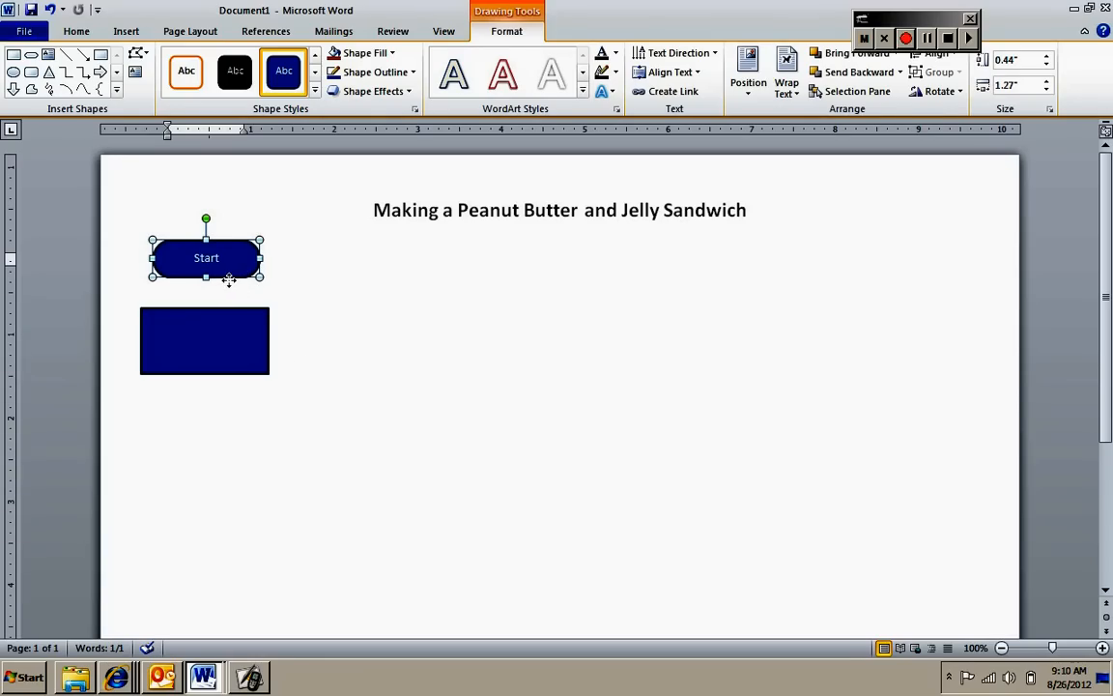
pyautogui.moveTo(229, 280); pyautogui.dragTo(222, 279)
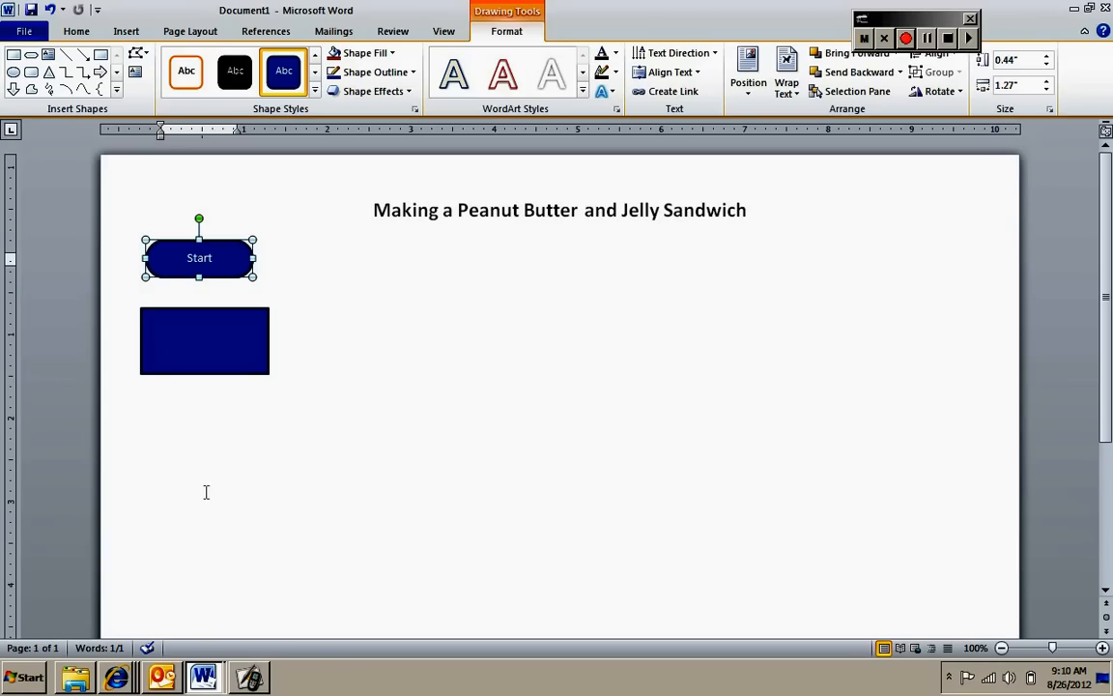
# Step: Select the process rectangle beneath the Start shape
pyautogui.click(215, 351)
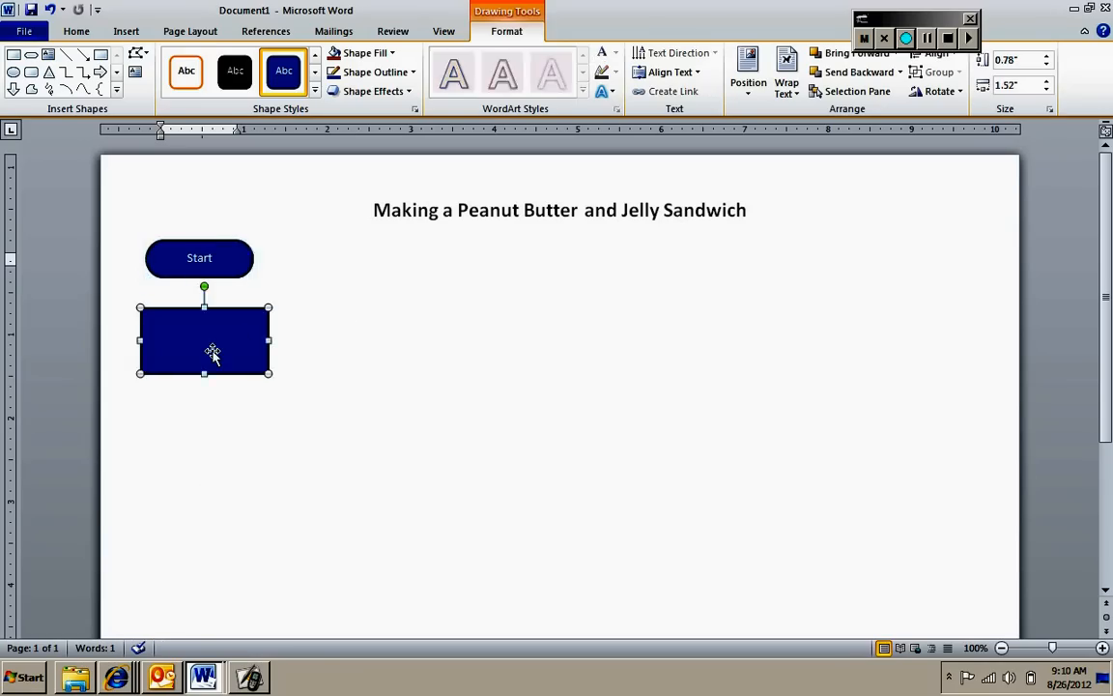